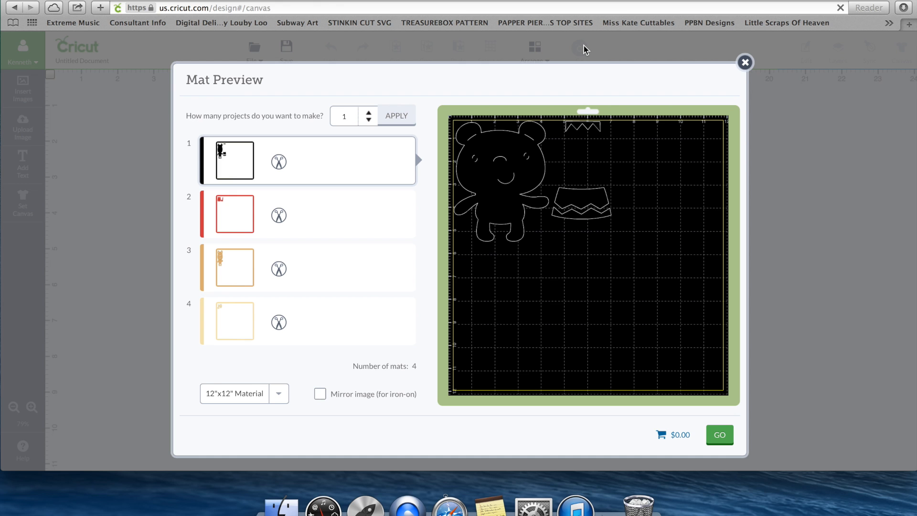
Step: Close the mat preview and clear the canvas by deleting the whole Native American Bear design
left_click(745, 63)
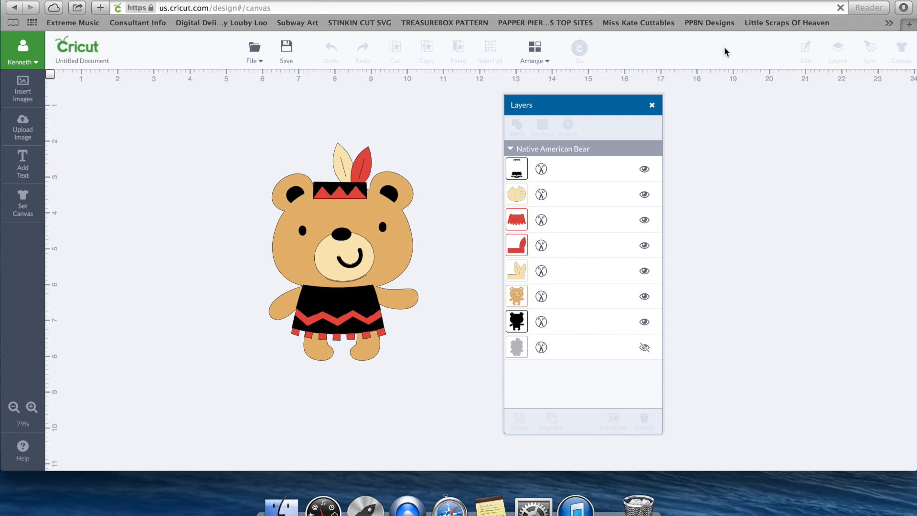
left_click(236, 141)
left_click(507, 197)
left_click_drag(507, 197, 464, 397)
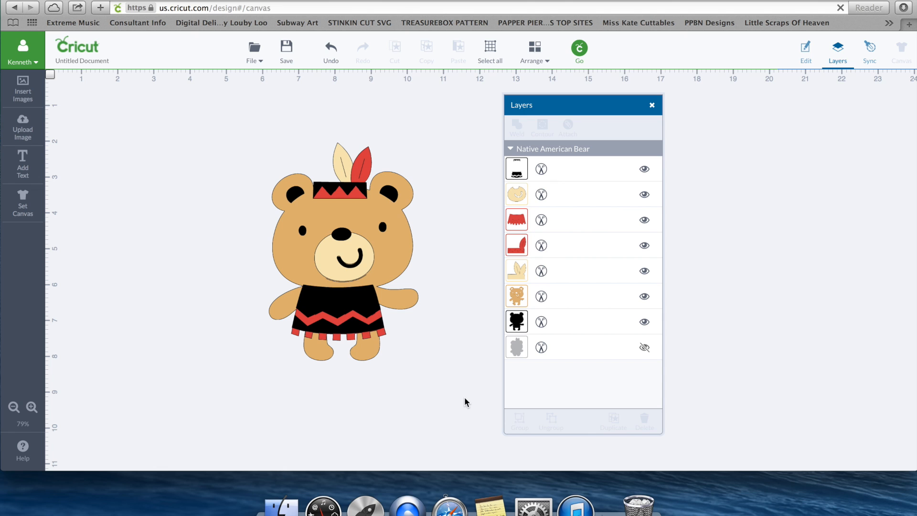
left_click(348, 153)
key("Delete")
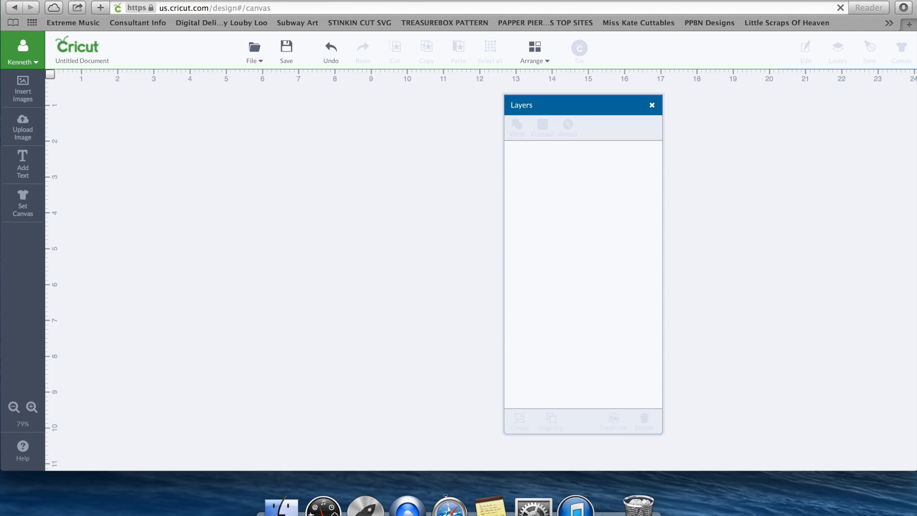
left_click(652, 106)
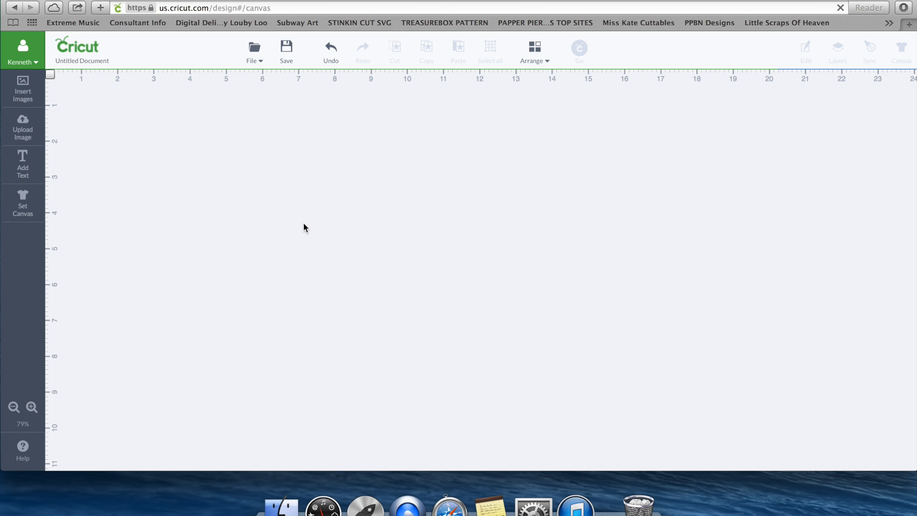
Step: Set the canvas type to Basic canvas
left_click(27, 203)
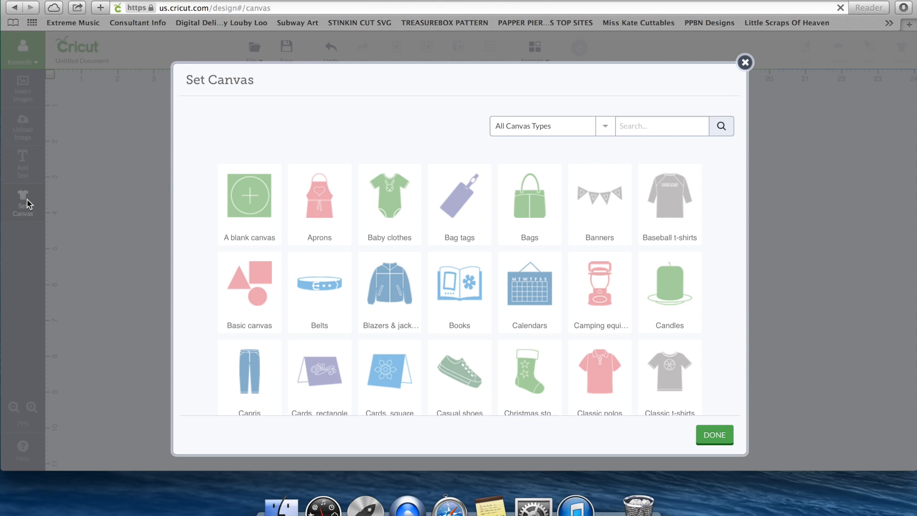
left_click(404, 237)
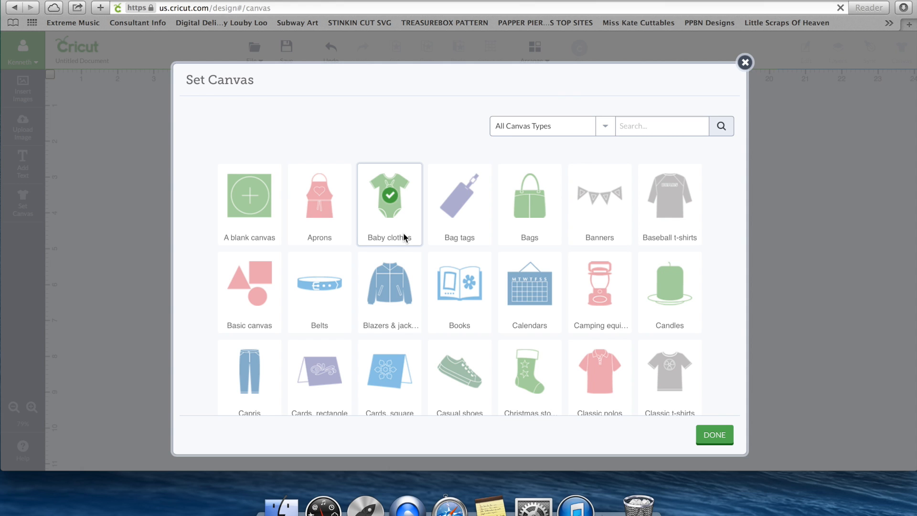
left_click(265, 302)
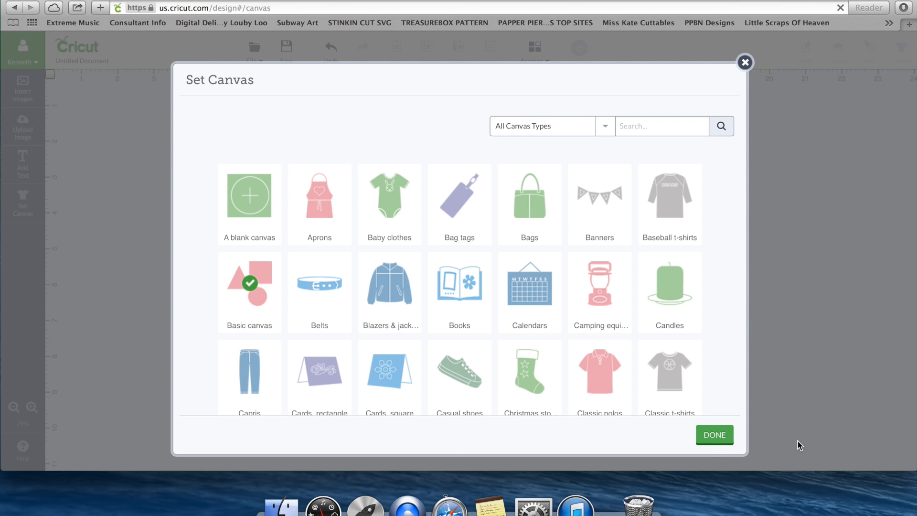
left_click(721, 437)
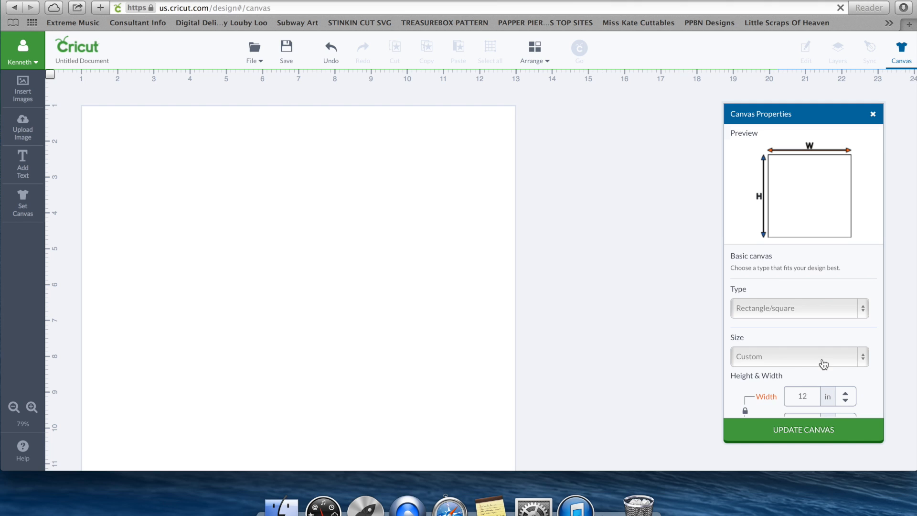
Step: Set the canvas width and height to 11.5 in, color it Cream and apply the changes
scroll(825, 364, "down", 3)
double_click(806, 312)
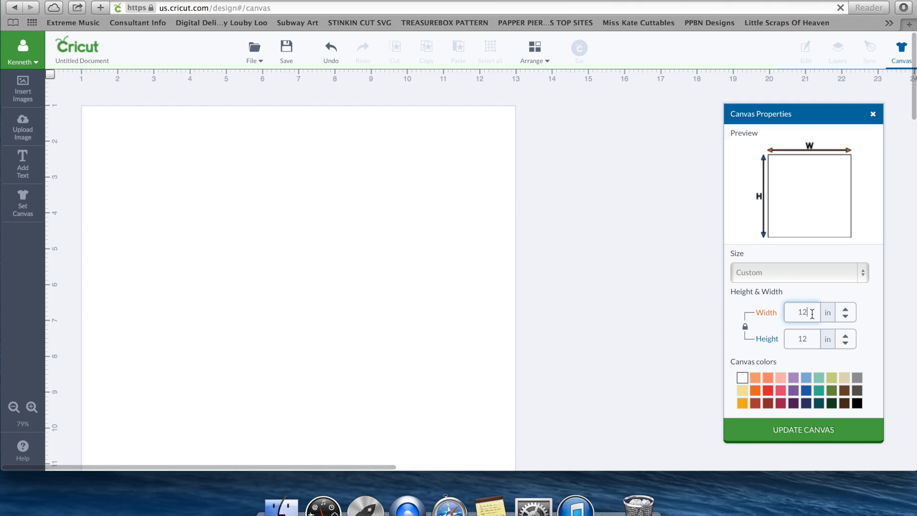
key("BackSpace")
type("11")
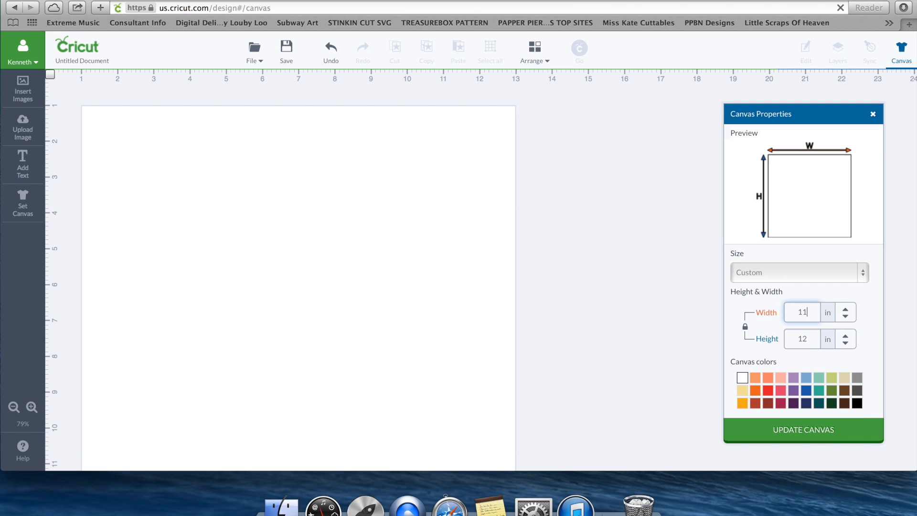
type(".5")
left_click(811, 338)
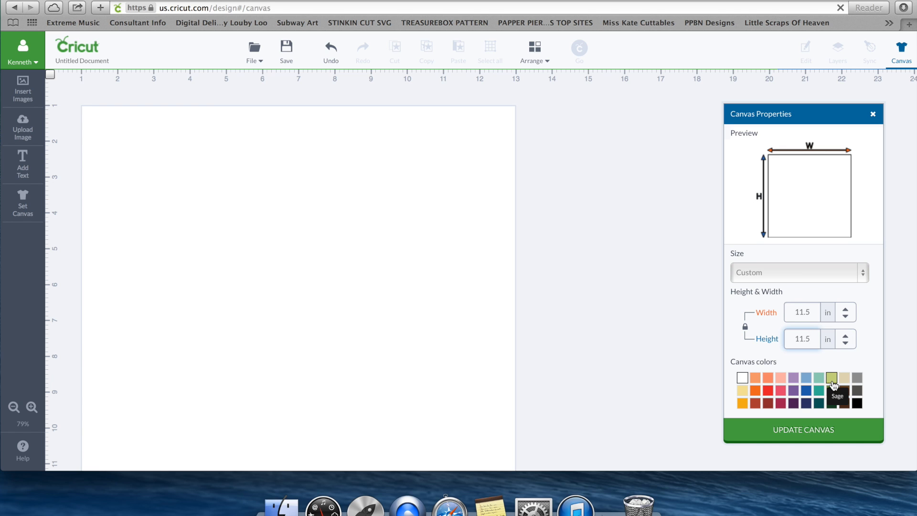
left_click(847, 379)
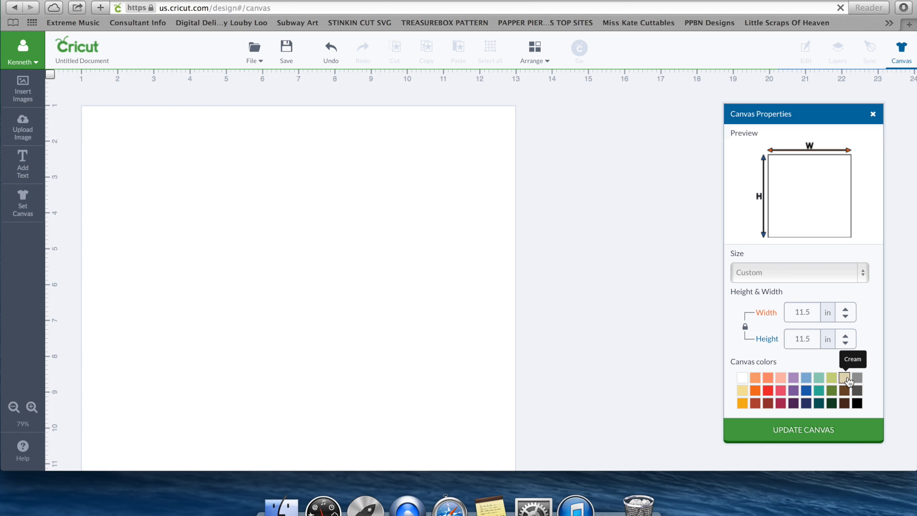
left_click(818, 435)
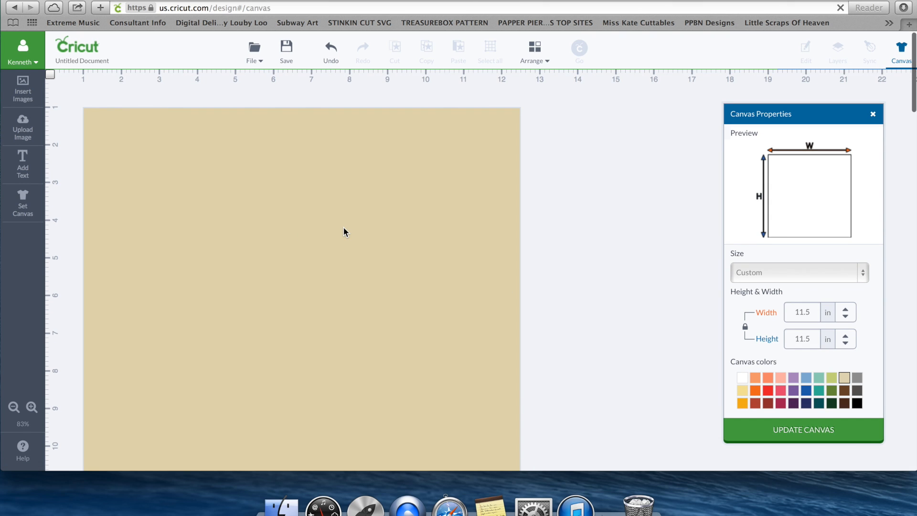
Step: Insert the purchased image of the lion wearing a red party hat into the design
scroll(344, 228, "down", 3)
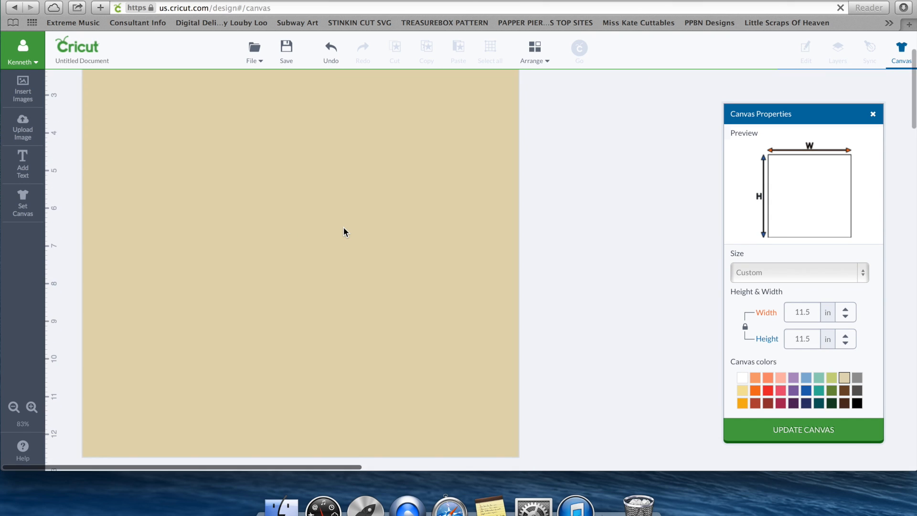
left_click(12, 408)
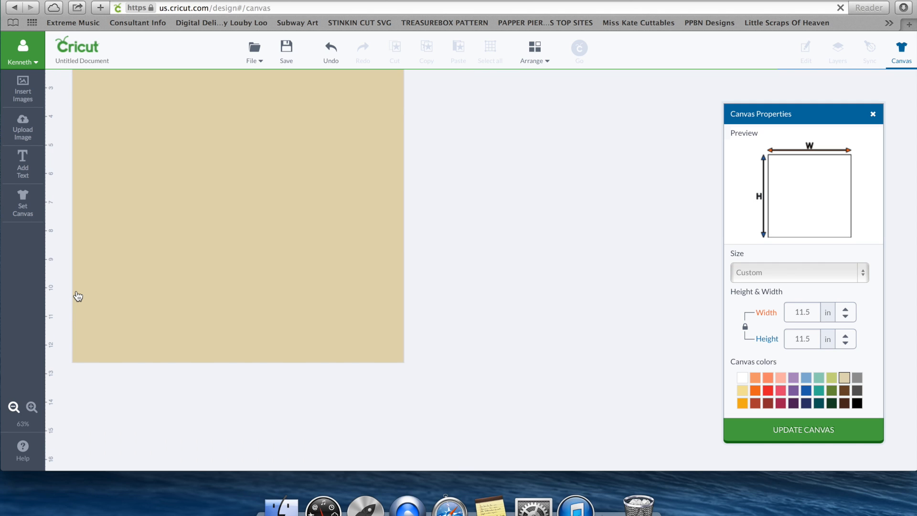
scroll(76, 290, "up", 3)
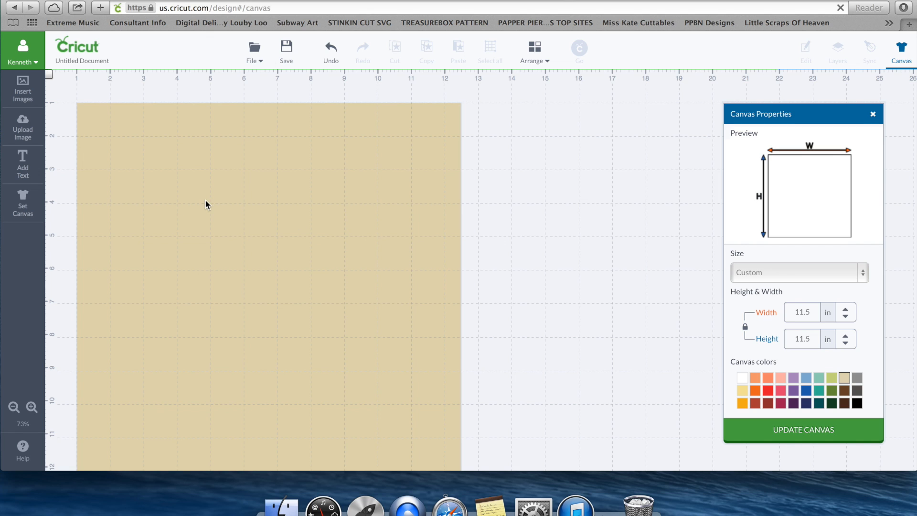
left_click(30, 98)
left_click(537, 355)
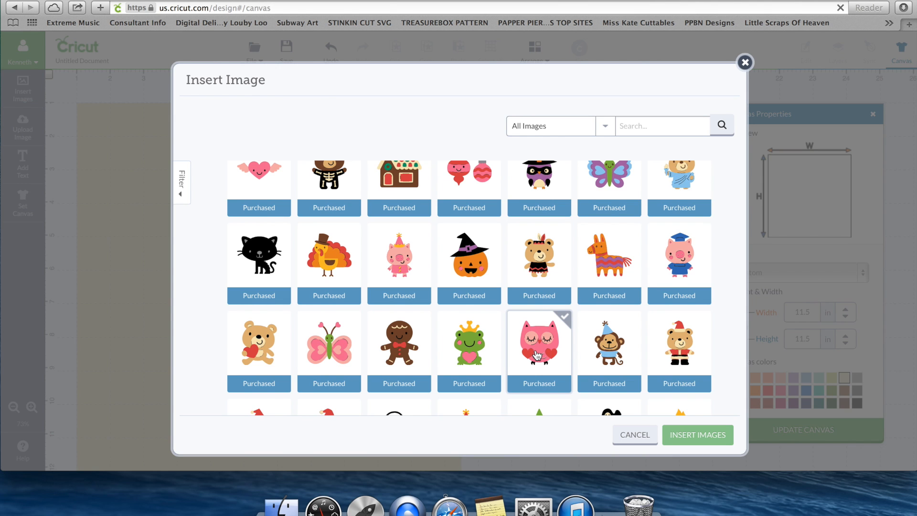
scroll(525, 344, "down", 2)
left_click(418, 333)
scroll(420, 333, "down", 3)
left_click(466, 325)
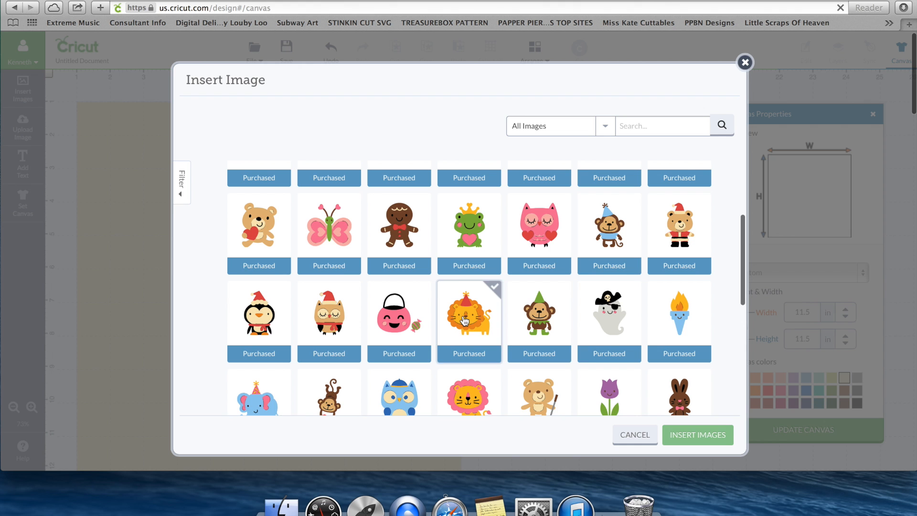
left_click(702, 435)
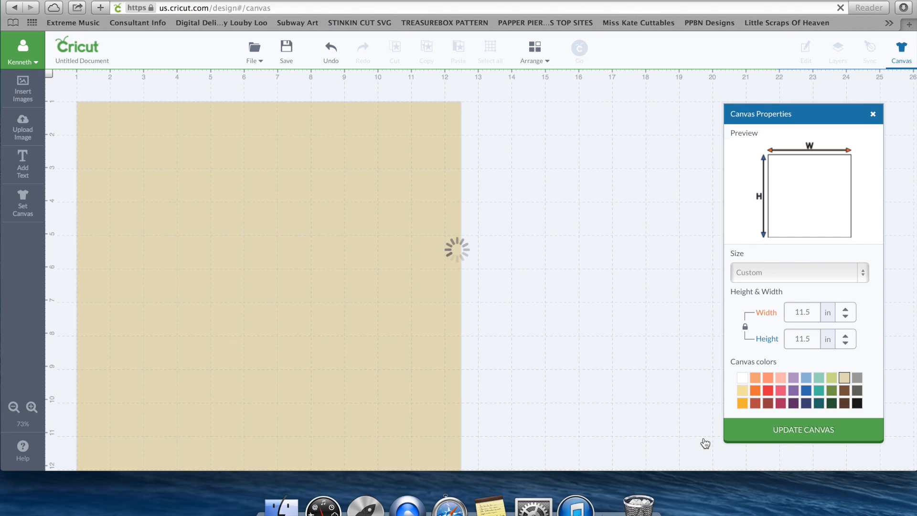
Step: Place the lion just outside the cream canvas's right edge and set its height to 3.00 in with proportions locked
left_click_drag(583, 104, 783, 117)
left_click_drag(273, 282, 515, 255)
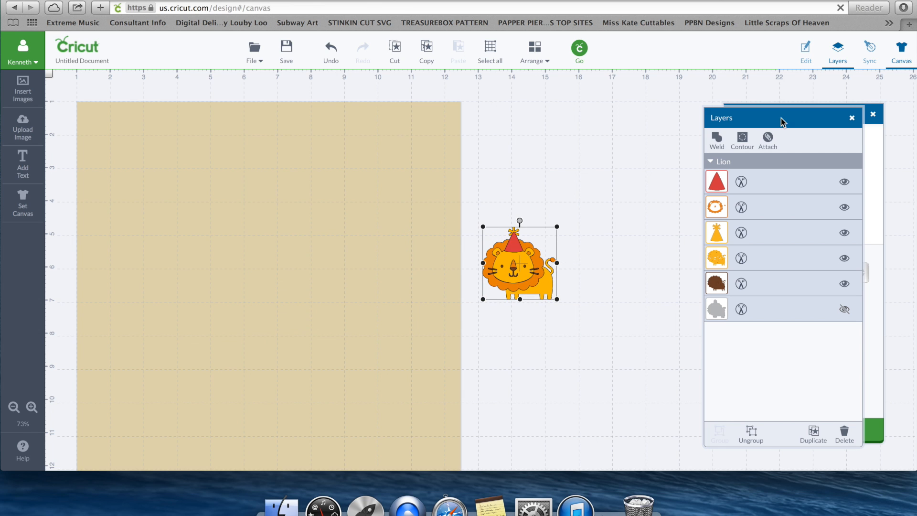
left_click(809, 53)
left_click(816, 152)
left_click(805, 180)
type("3.00")
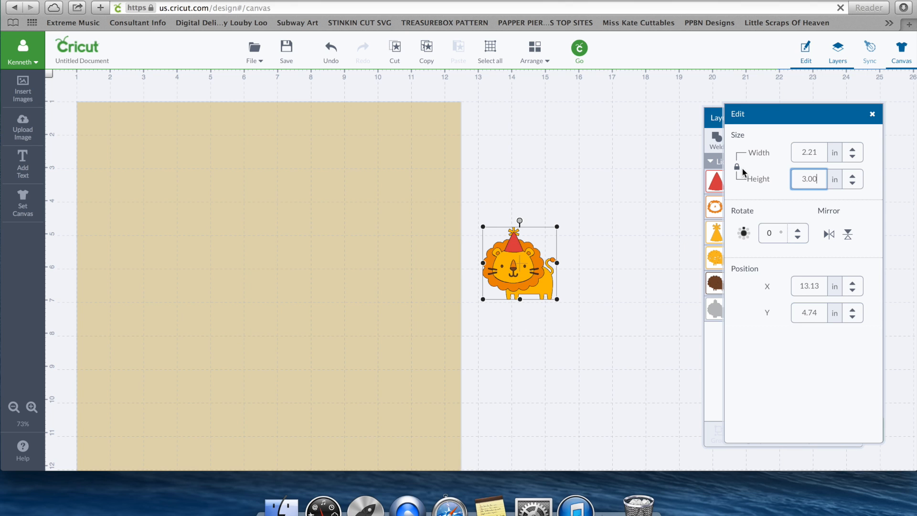
left_click(820, 156)
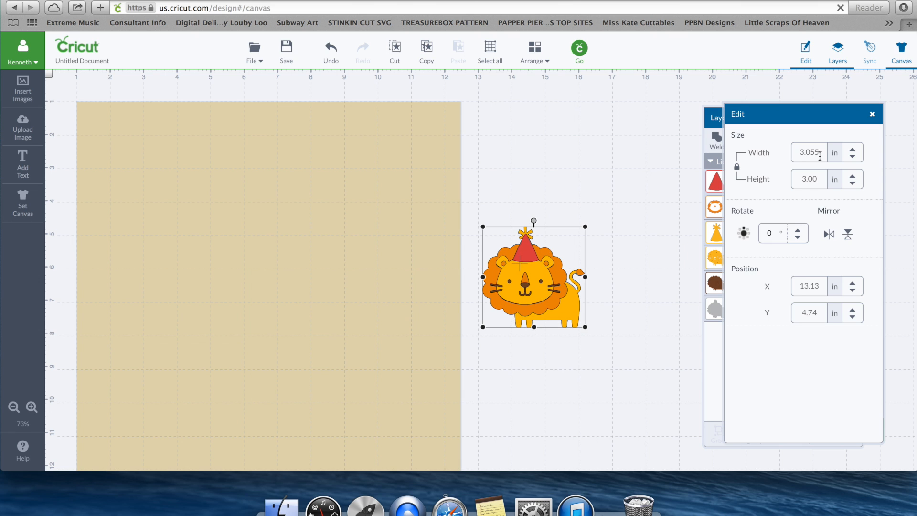
Step: Move the lion up a little beside the cream canvas and ungroup it into separate layers
left_click(533, 256)
left_click_drag(531, 190, 534, 193)
right_click(534, 193)
left_click(565, 209)
left_click(578, 311)
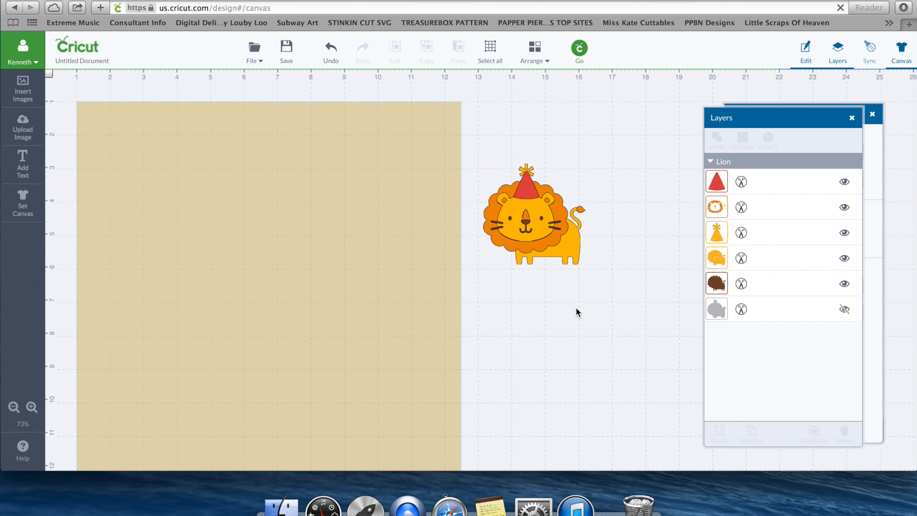
Step: Move the red hat to the cream canvas's upper-right corner and the orange mane to its upper-left corner
left_click(524, 191)
left_click_drag(524, 190, 414, 140)
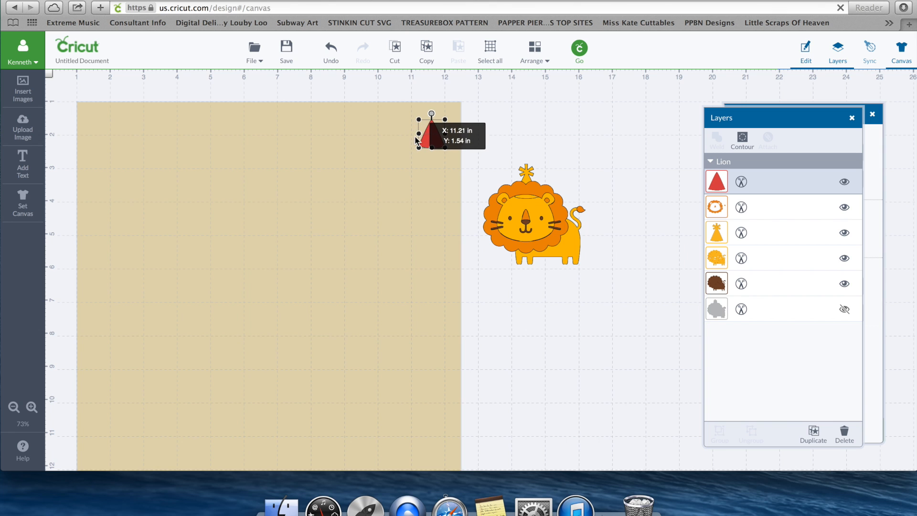
left_click(533, 216)
left_click_drag(482, 219, 91, 146)
Step: Move the yellow lion body and yellow hat to the canvas's lower-left corner and the brown silhouette to its lower-right corner
scroll(402, 250, "down", 4)
left_click_drag(548, 125, 143, 340)
left_click_drag(527, 99, 172, 313)
left_click(543, 144)
left_click_drag(433, 212, 413, 361)
scroll(586, 276, "up", 2)
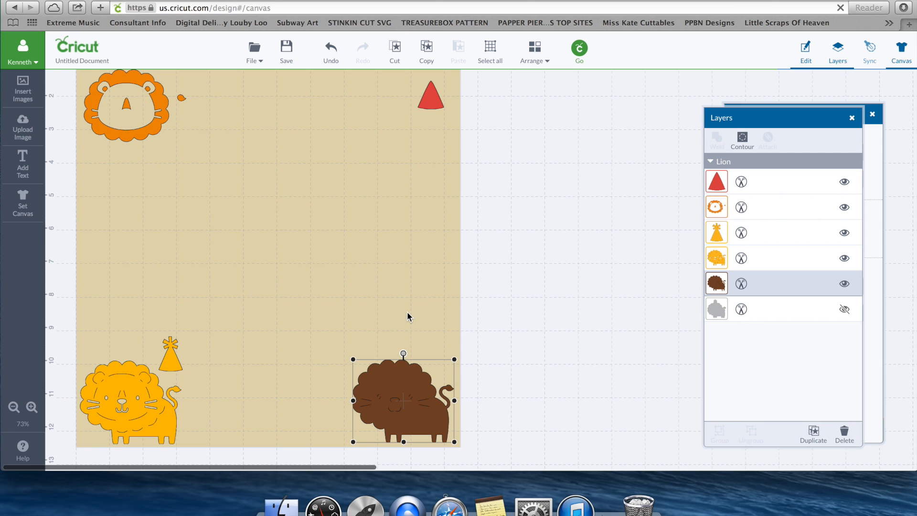
Step: Attach all visible lion layers to keep their arrangement, and check their placement in the mat preview
scroll(407, 312, "up", 1)
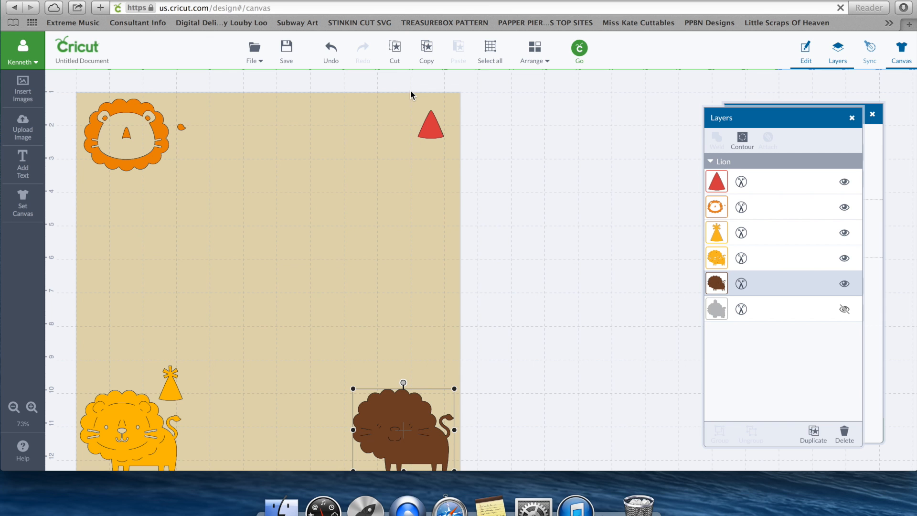
scroll(430, 160, "down", 5)
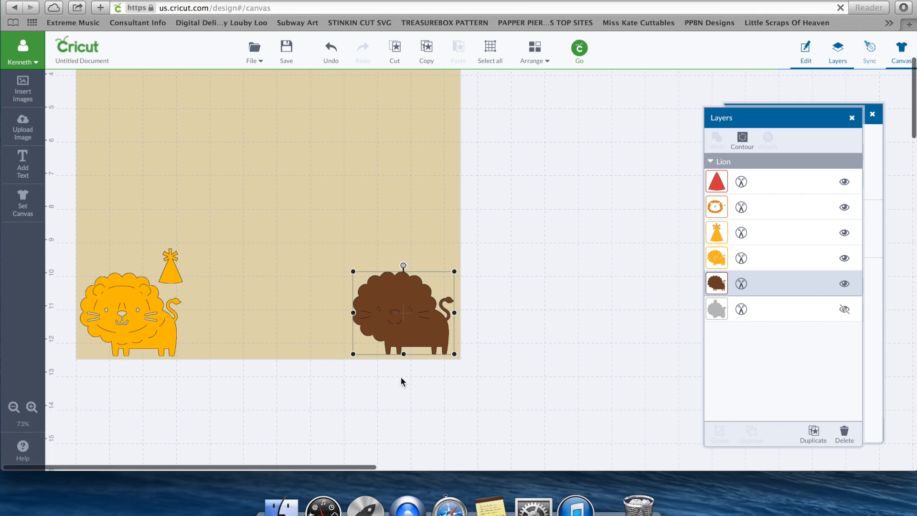
scroll(400, 376, "up", 2)
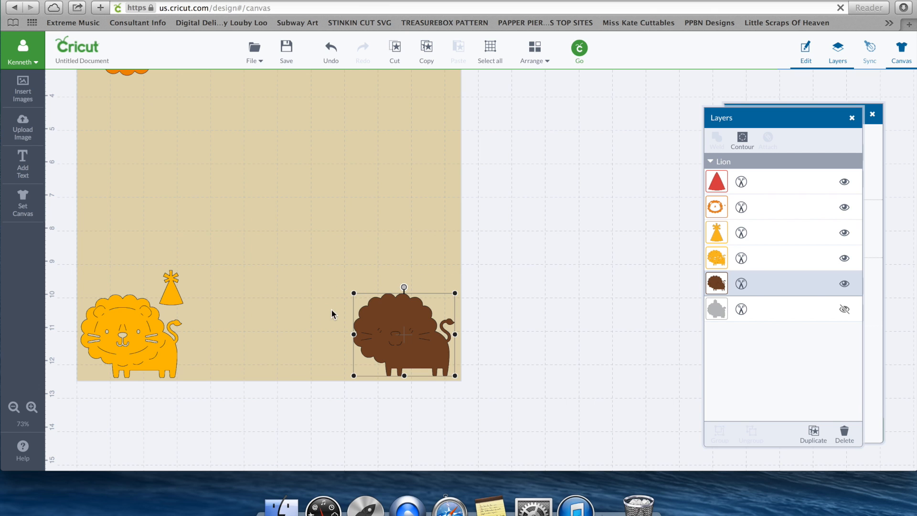
scroll(329, 376, "up", 3)
left_click(492, 60)
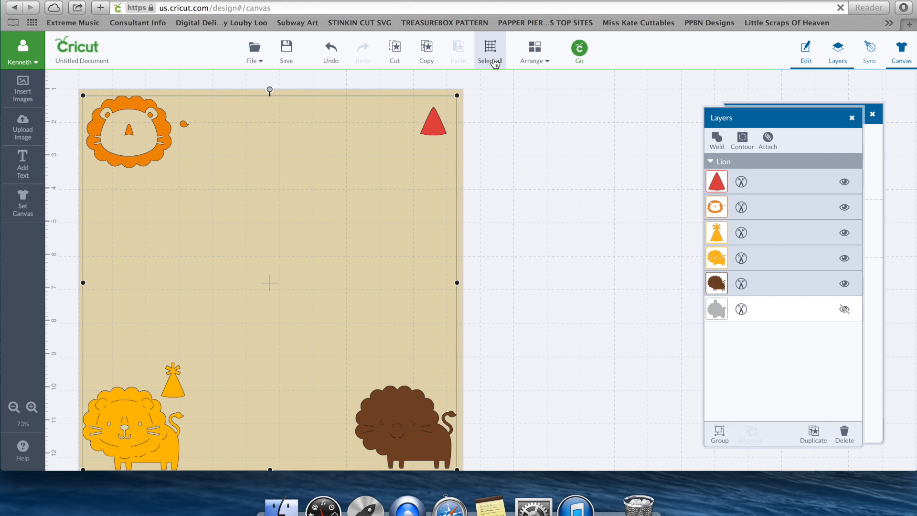
left_click(772, 123)
left_click_drag(773, 124, 565, 109)
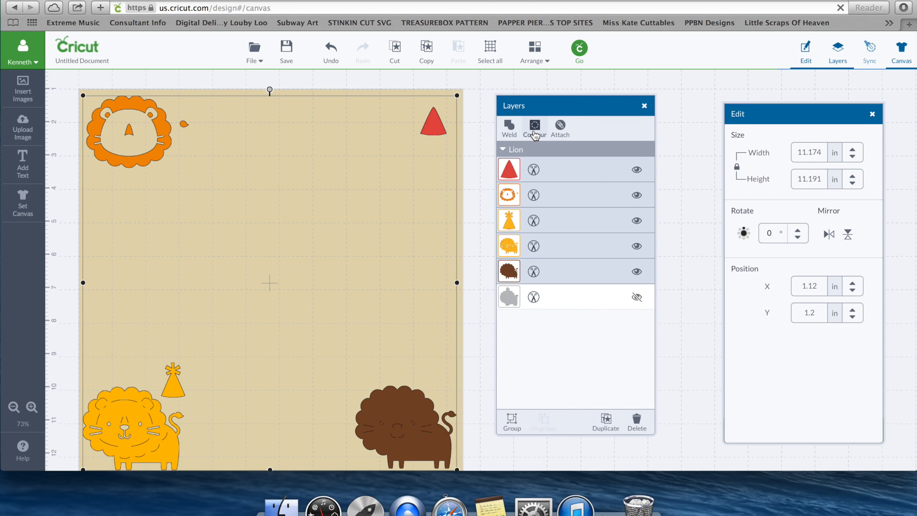
left_click(561, 133)
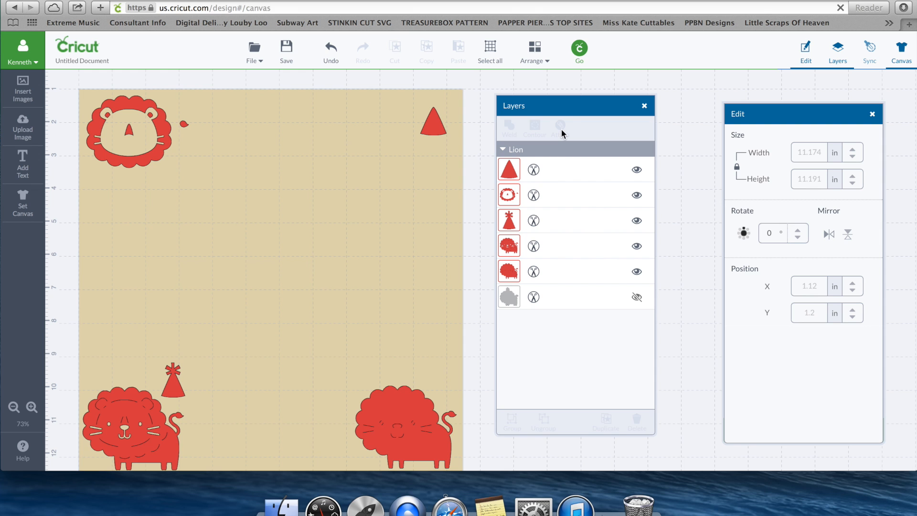
left_click(581, 57)
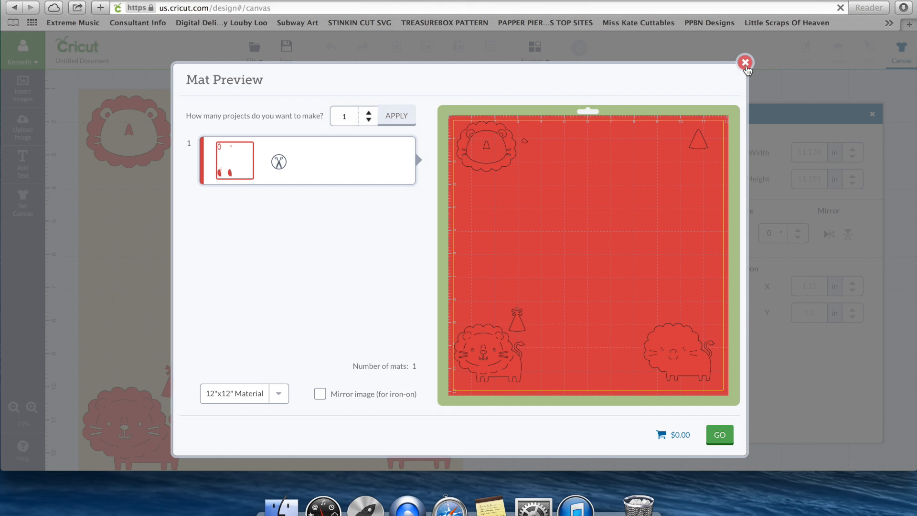
left_click(745, 62)
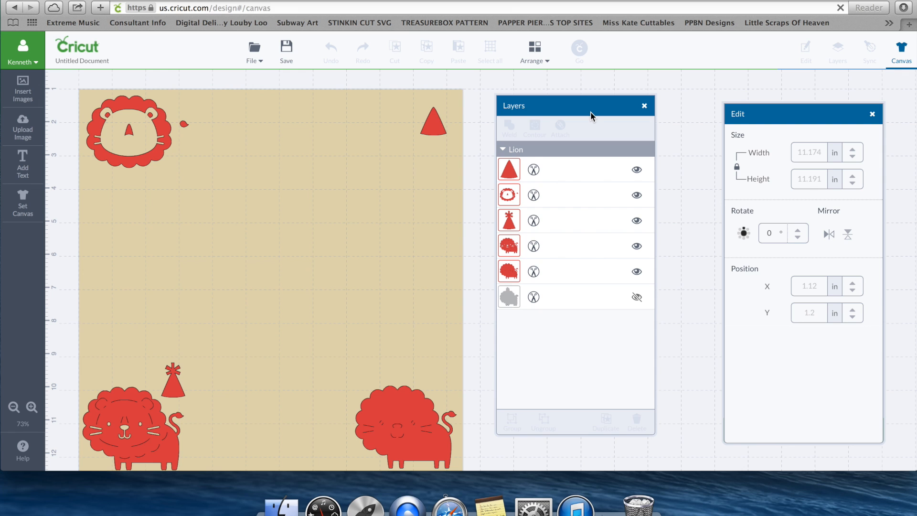